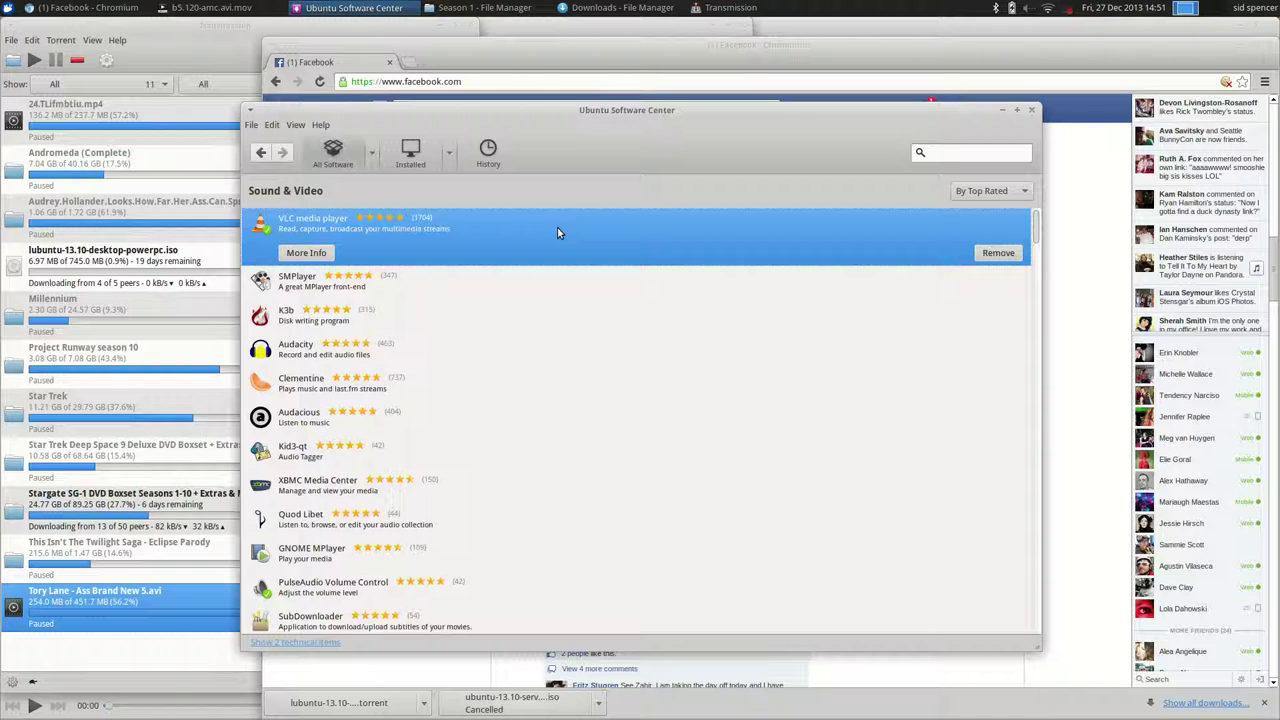
Open the Nerdy Seattle Poly Posse group post from the Facebook notifications list
{"action": "left_click", "coordinate": [937, 43]}
{"action": "left_click", "coordinate": [924, 108]}
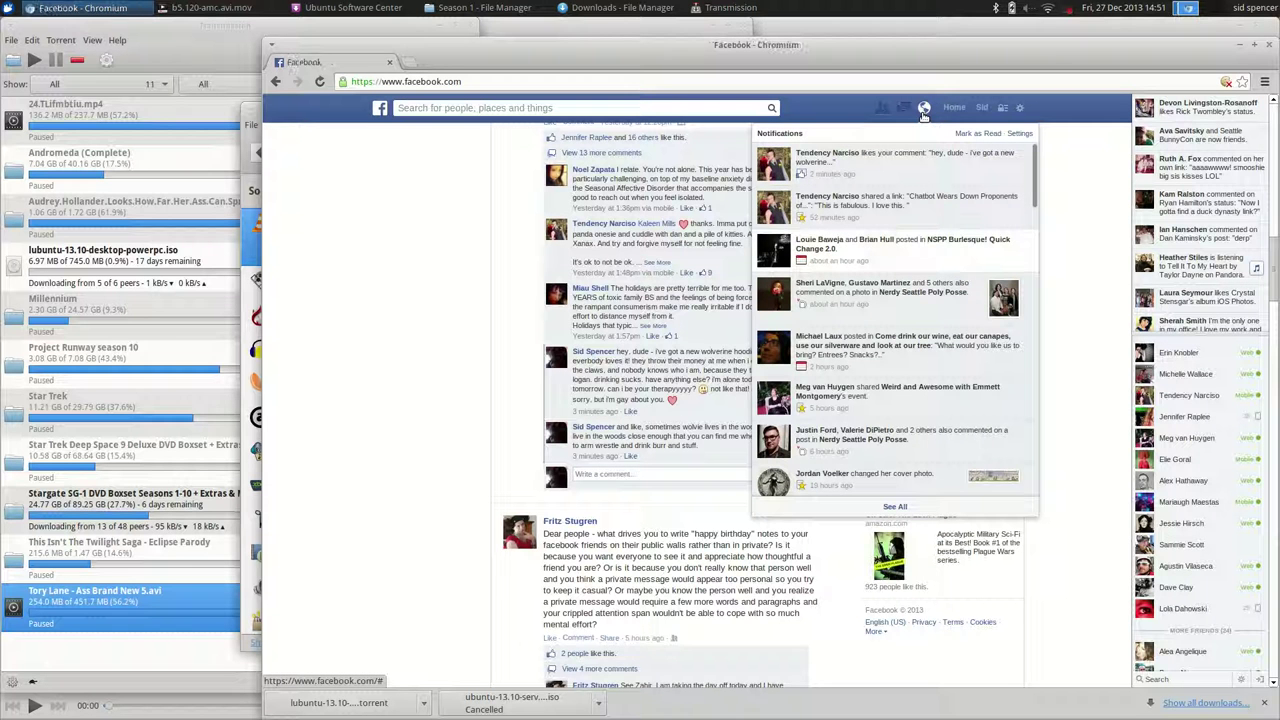
{"action": "left_click", "coordinate": [905, 157]}
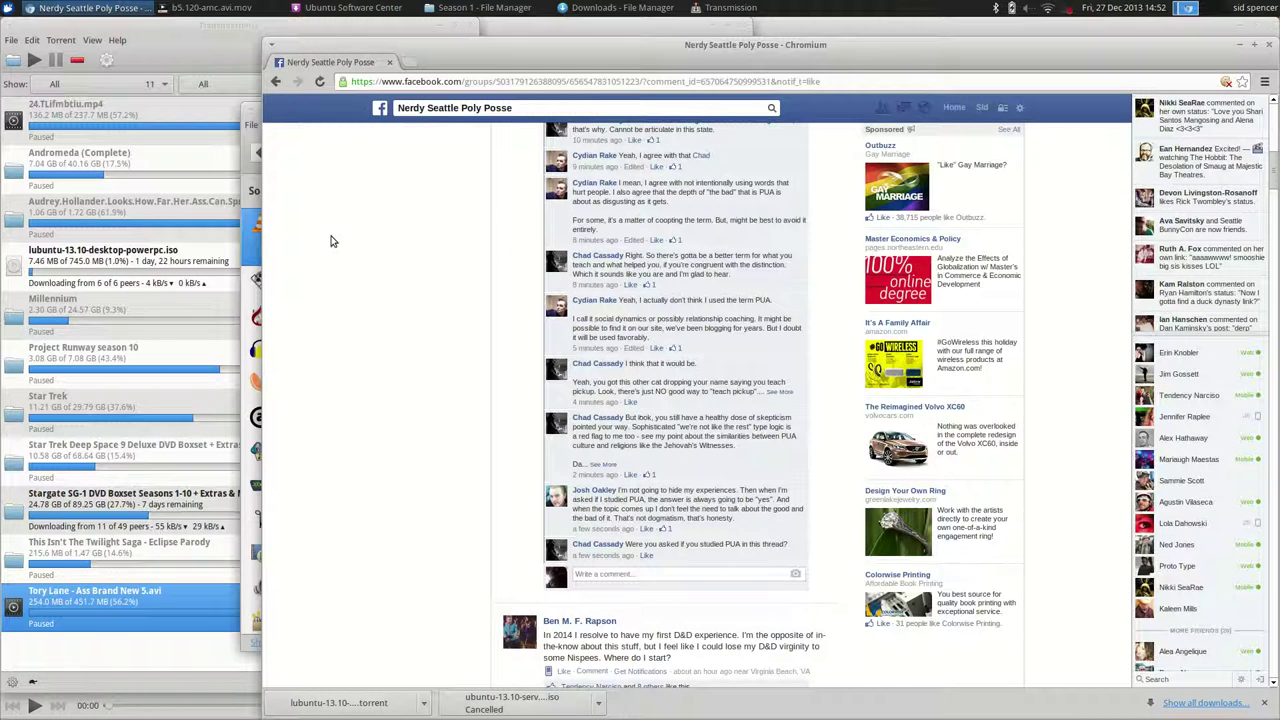
Bring the Ubuntu Software Center catalogue forward and close it
{"action": "left_click", "coordinate": [350, 8]}
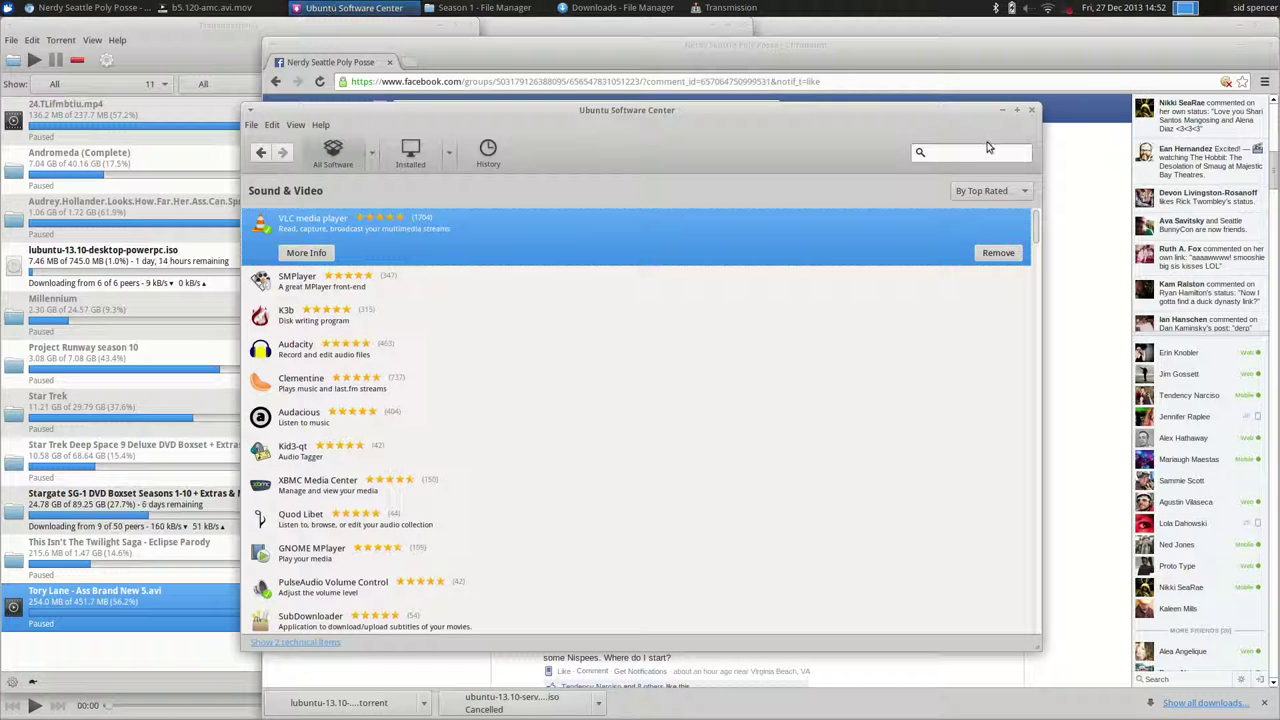
{"action": "left_click", "coordinate": [1032, 110]}
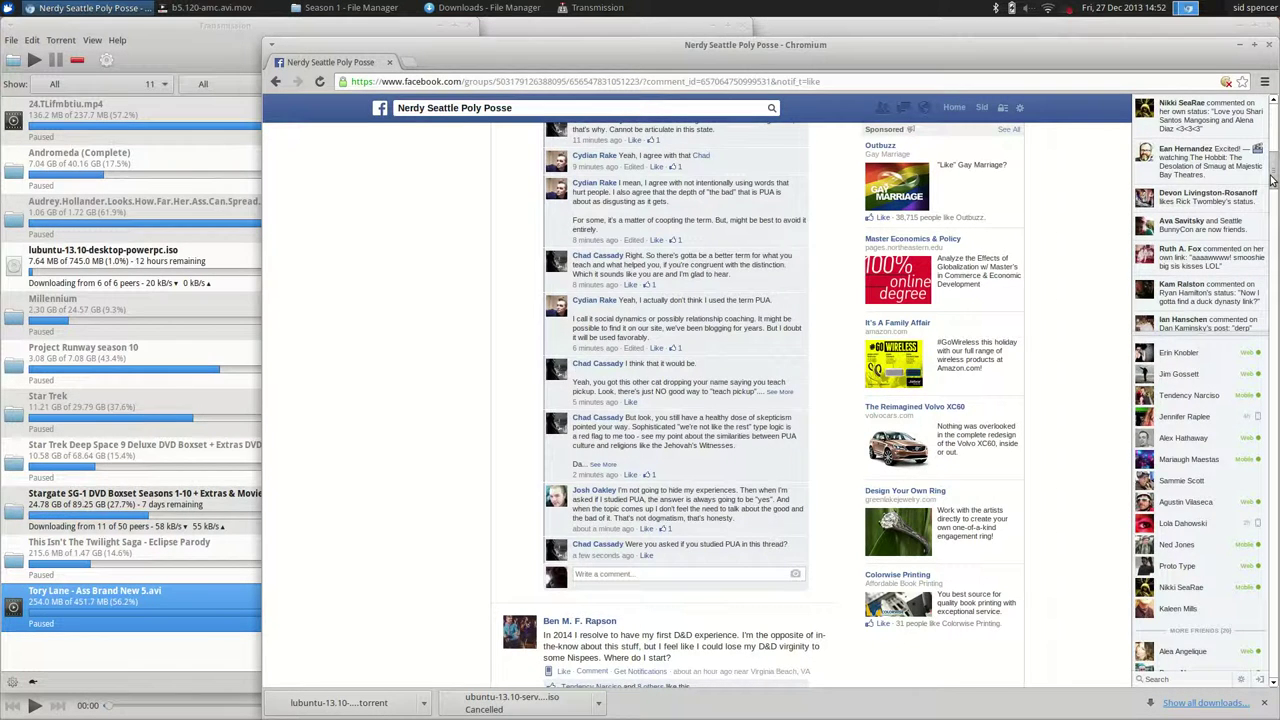
{"action": "left_click_drag", "start_coordinate": [1270, 178], "coordinate": [1265, 130]}
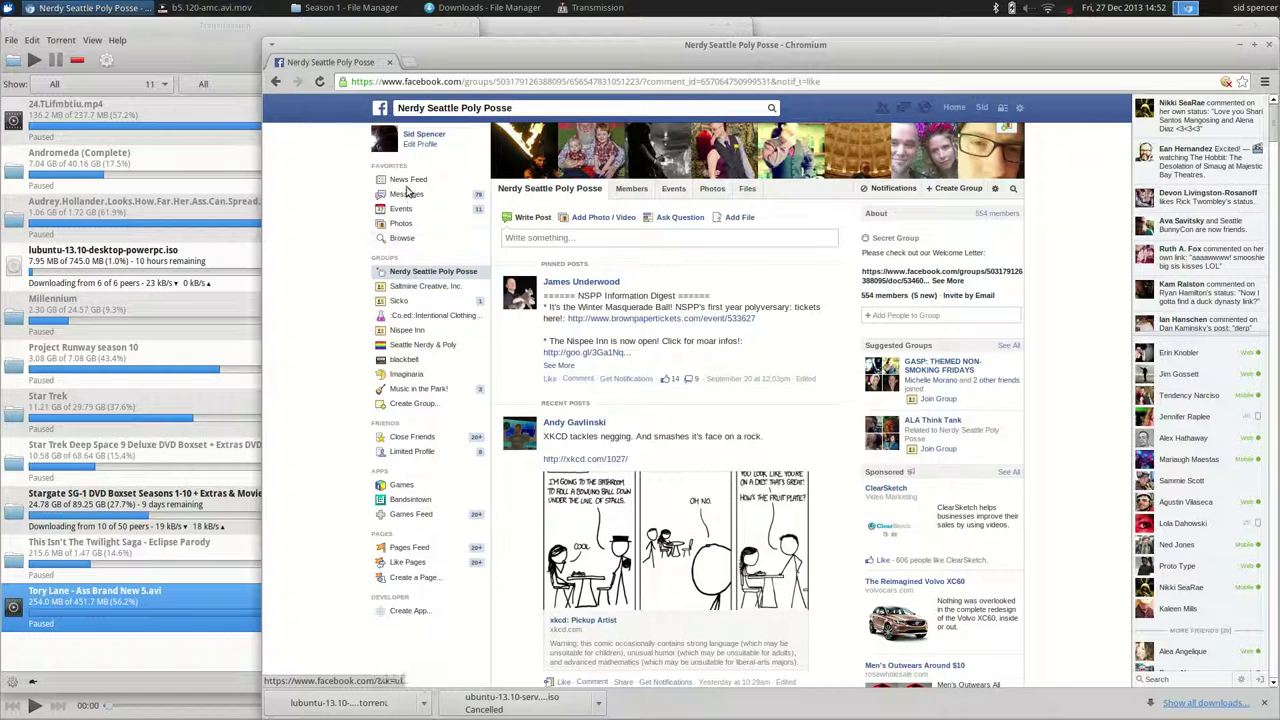
{"action": "left_click", "coordinate": [405, 194]}
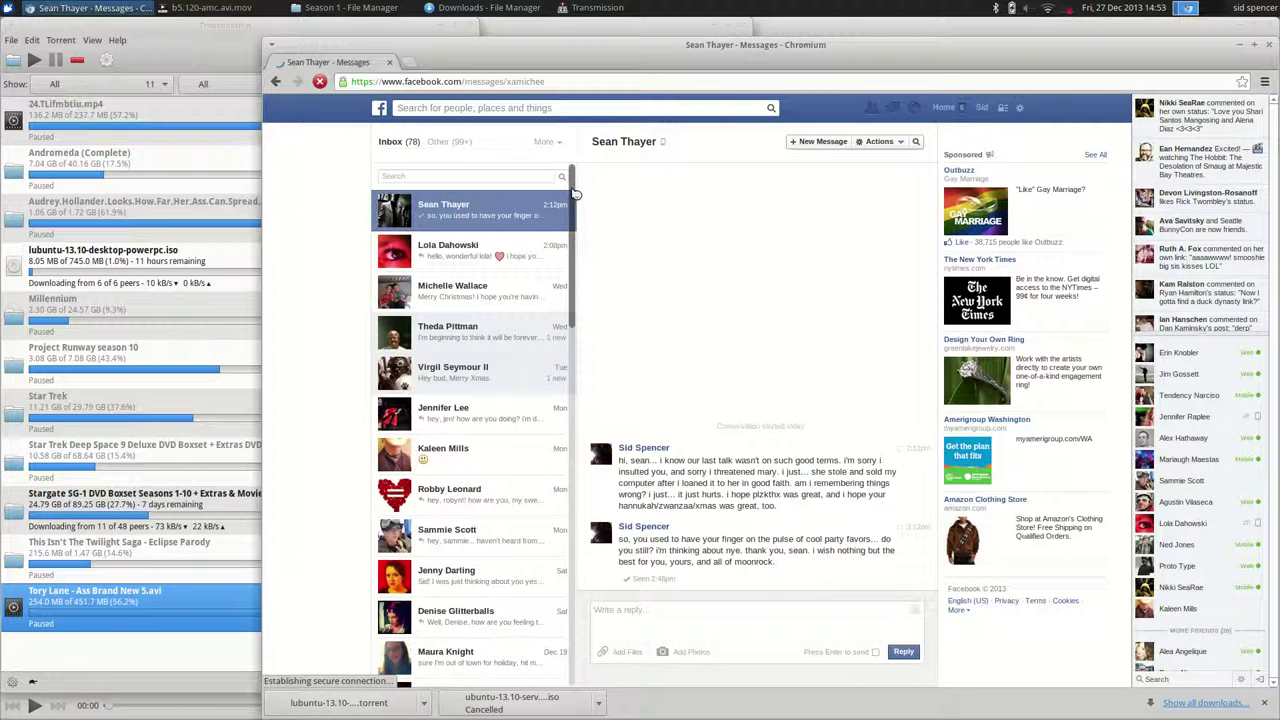
{"action": "mouse_move", "coordinate": [575, 192]}
{"action": "left_mouse_down"}
{"action": "mouse_move", "coordinate": [573, 330]}
{"action": "mouse_move", "coordinate": [573, 180]}
{"action": "left_mouse_up"}
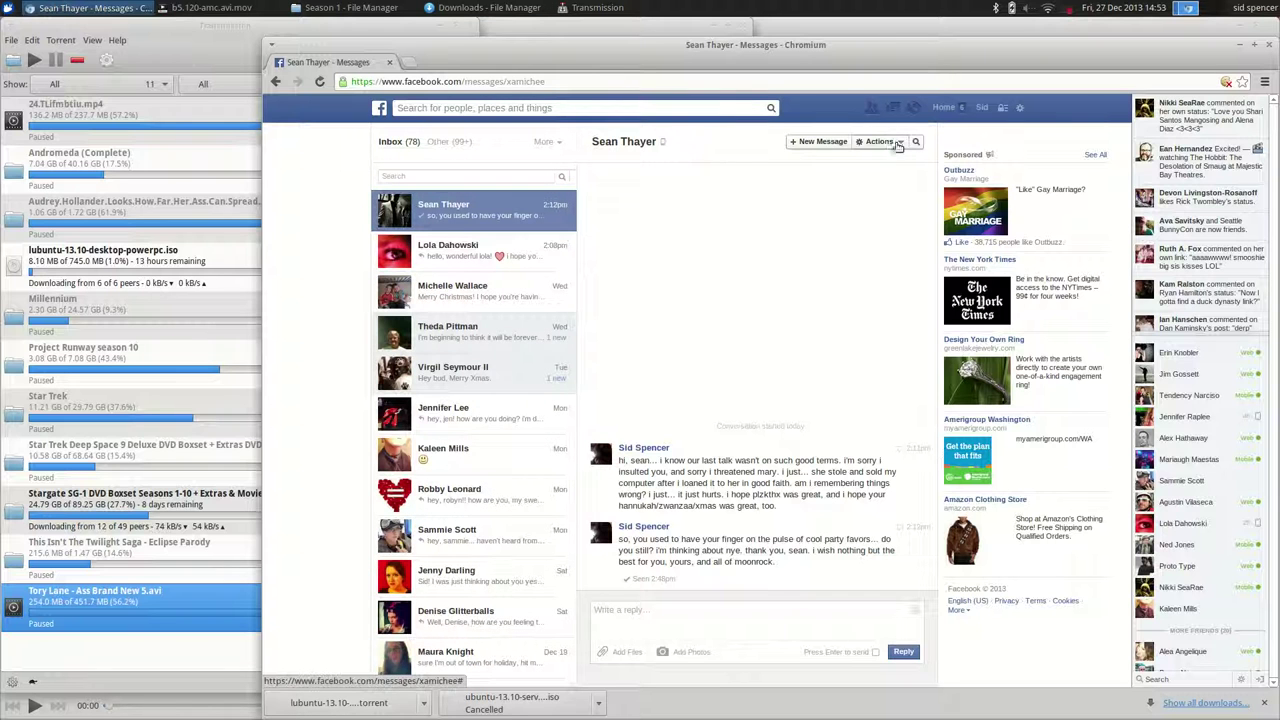
{"action": "left_click", "coordinate": [945, 107]}
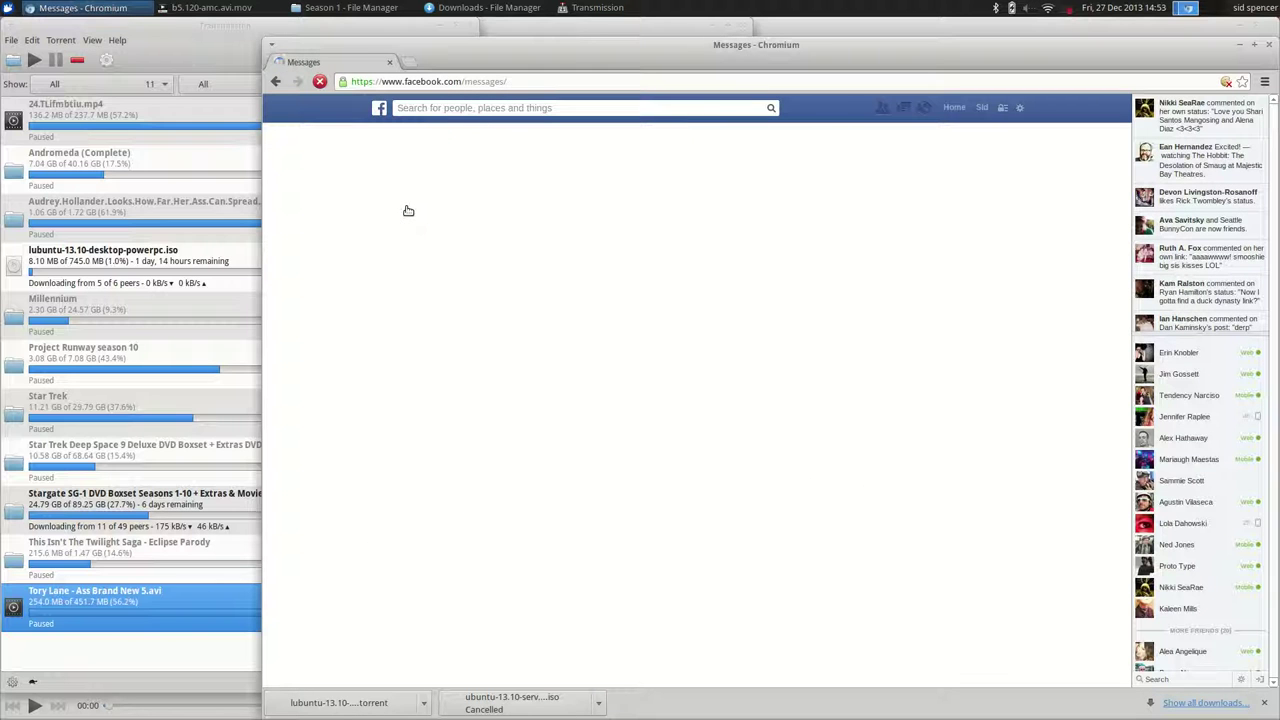
{"action": "left_click", "coordinate": [276, 81]}
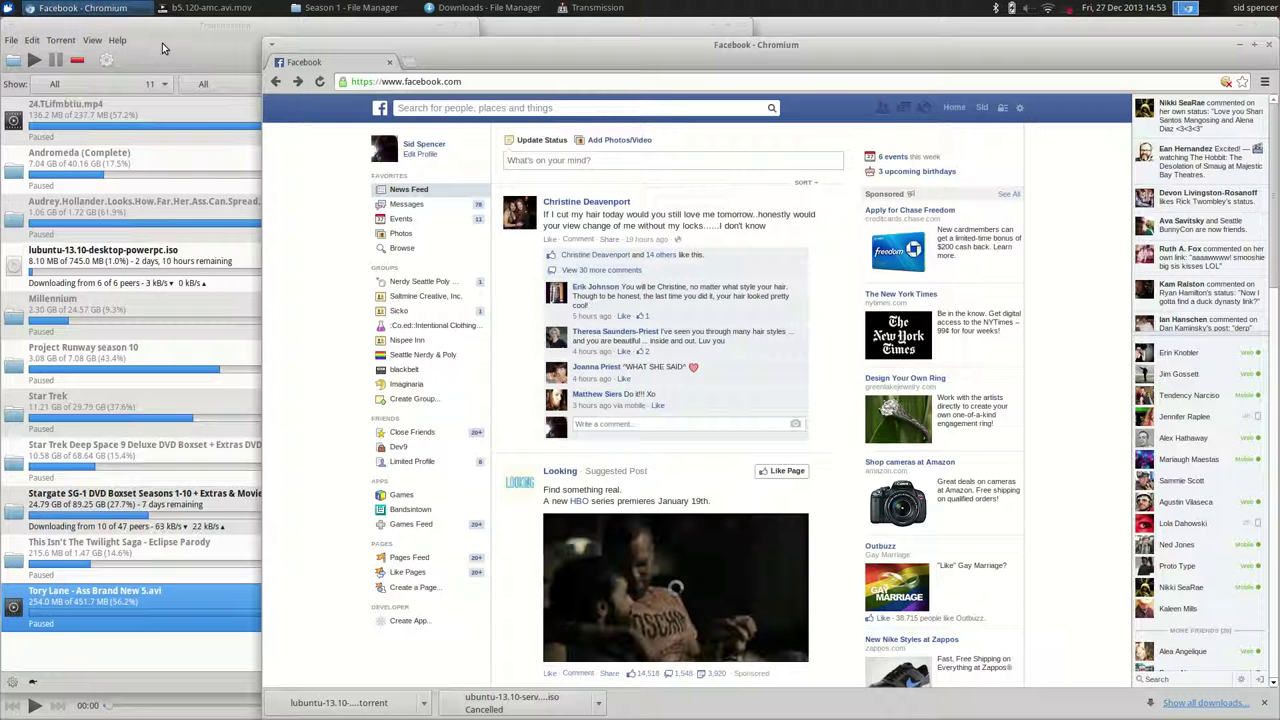
Check the Transmission torrent list, then open the Babylon 5 folder in Downloads
{"action": "left_click", "coordinate": [163, 47]}
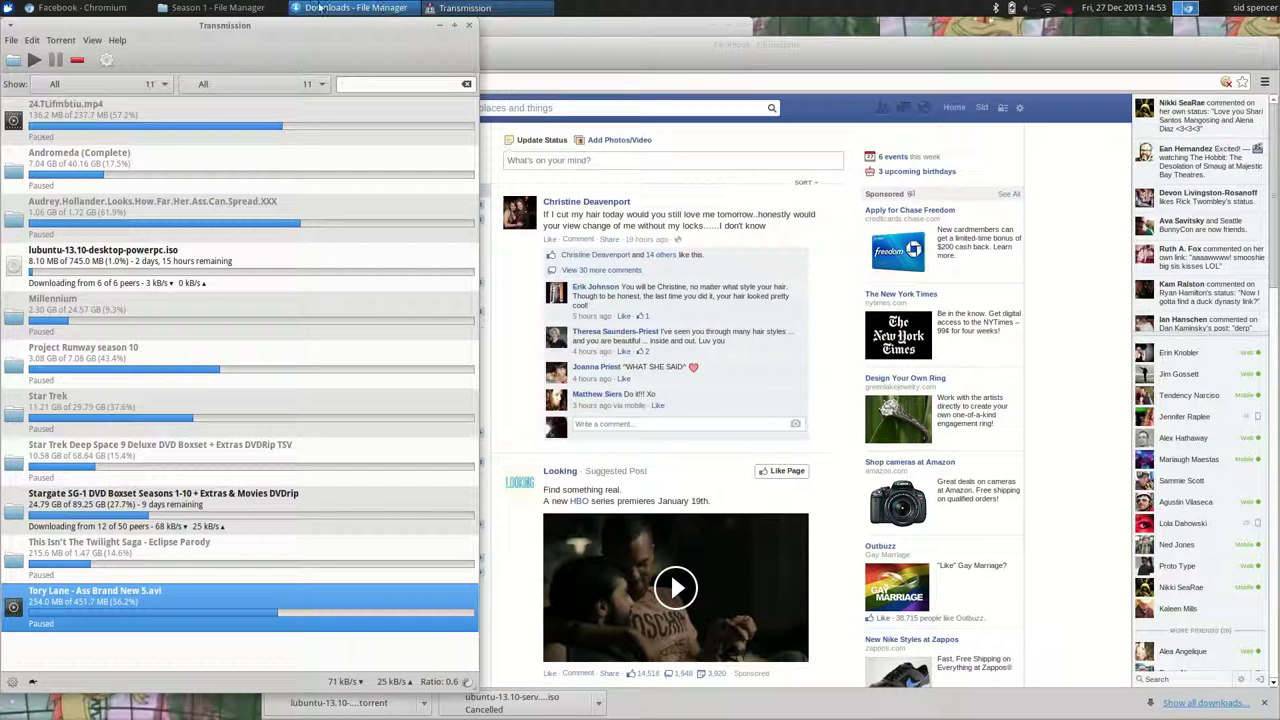
{"action": "left_click", "coordinate": [387, 8]}
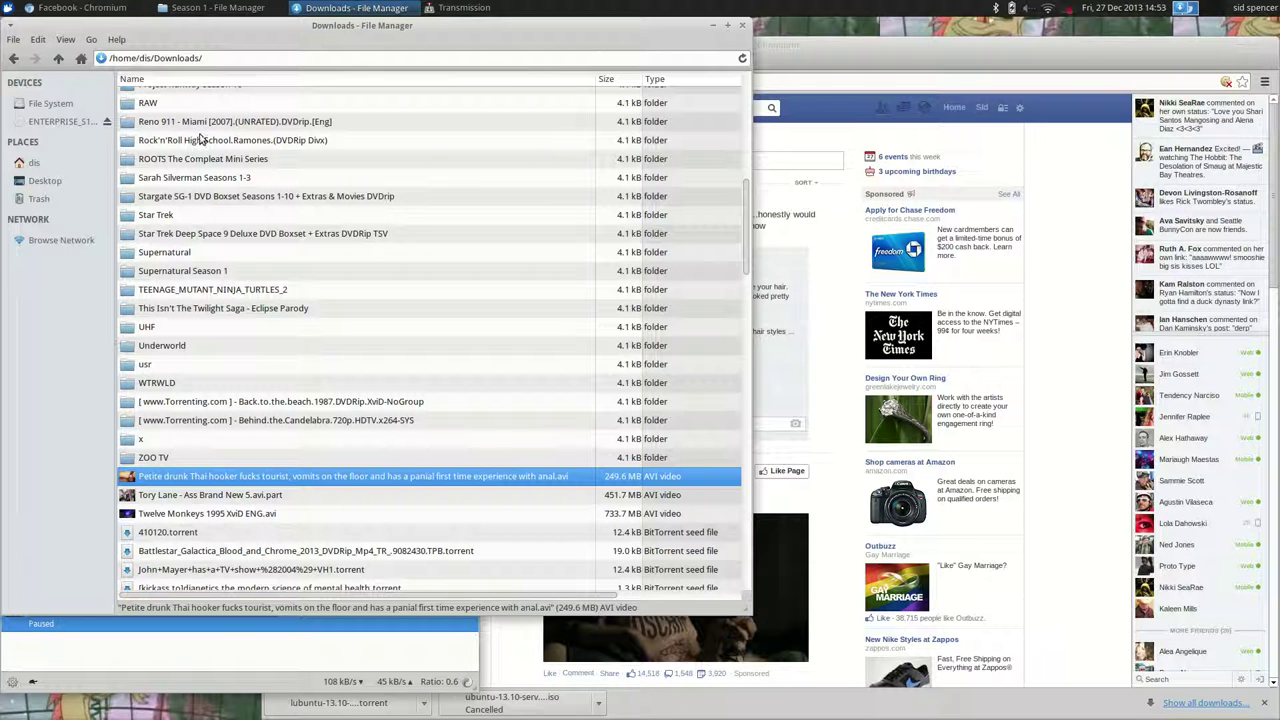
{"action": "scroll", "coordinate": [213, 160], "scroll_direction": "right", "scroll_amount": 5}
{"action": "scroll", "coordinate": [213, 160], "scroll_direction": "up", "scroll_amount": 5}
{"action": "scroll", "coordinate": [213, 160], "scroll_direction": "up", "scroll_amount": 5}
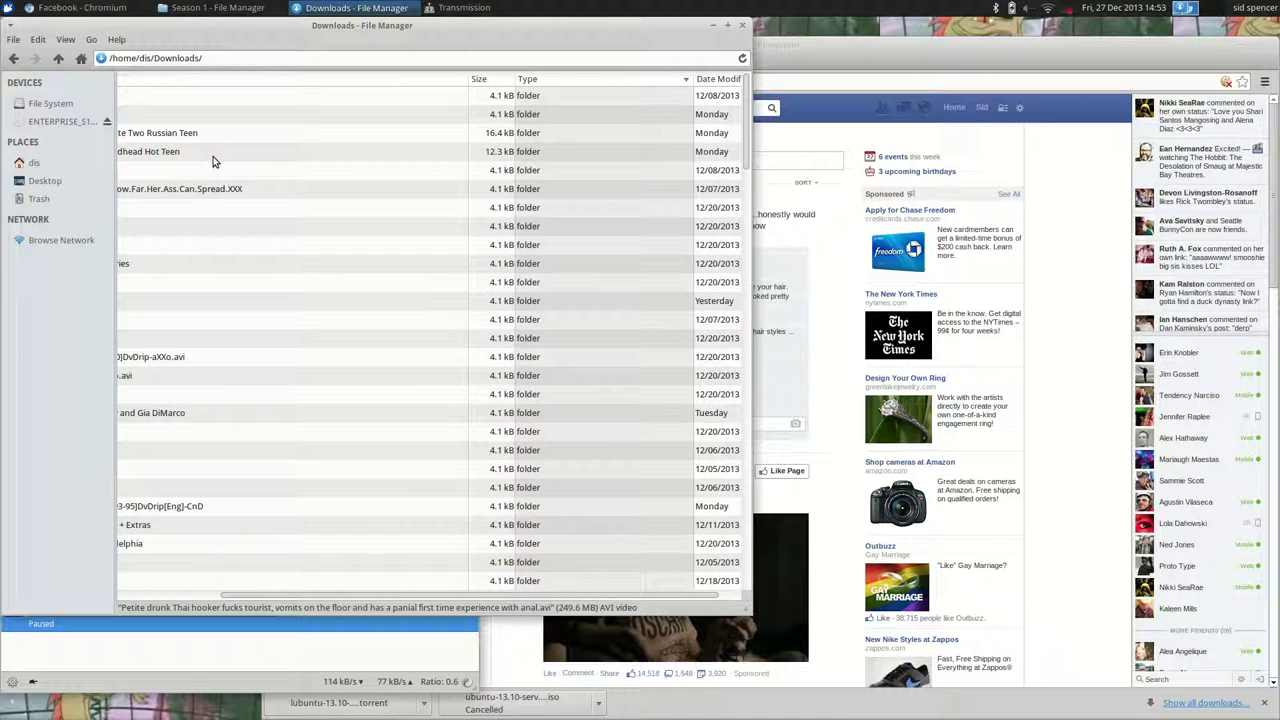
{"action": "scroll", "coordinate": [213, 160], "scroll_direction": "left", "scroll_amount": 5}
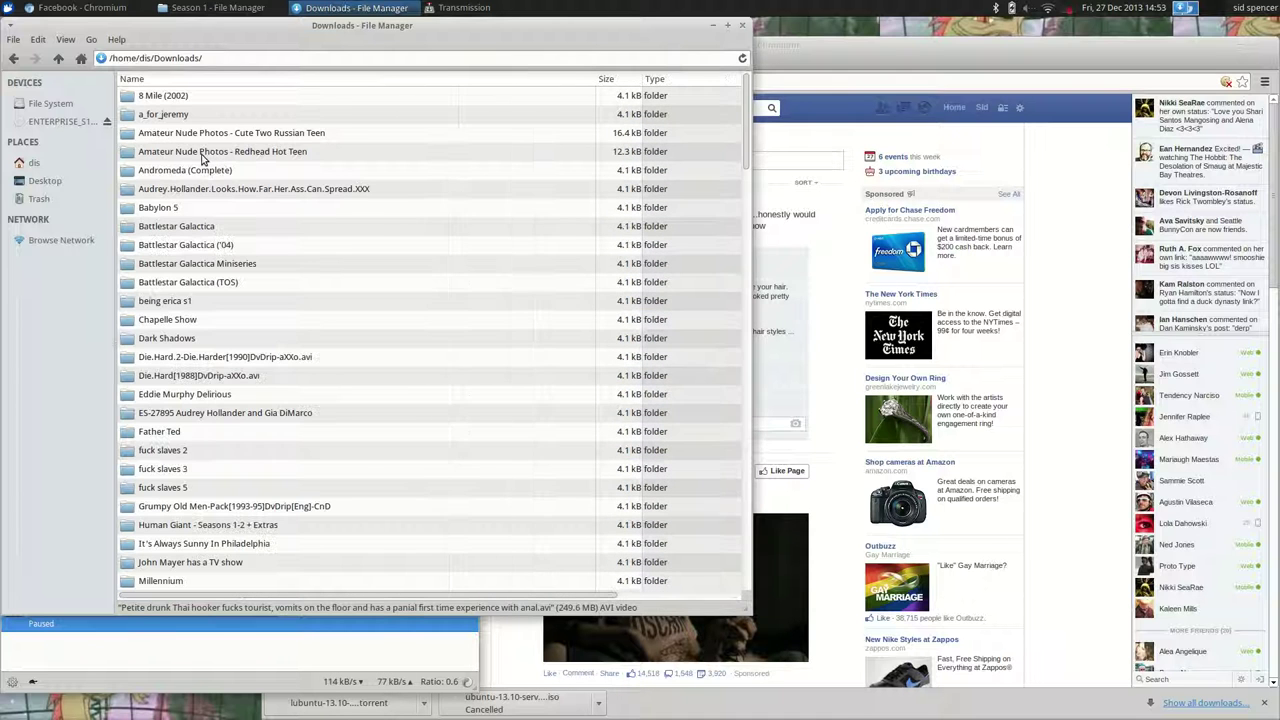
{"action": "double_click", "coordinate": [158, 207]}
Open Season 1 and play b5.121-amc.avi.mov in VLC media player
{"action": "double_click", "coordinate": [160, 95]}
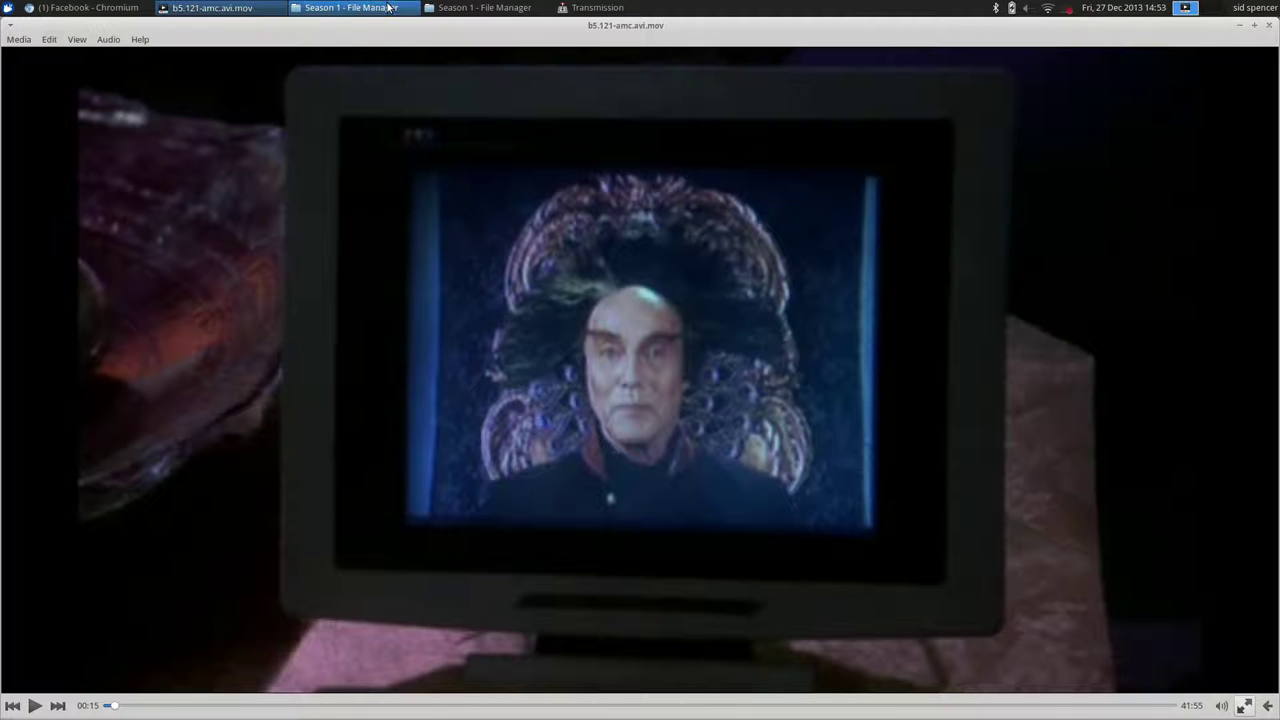
{"action": "left_click", "coordinate": [1065, 8]}
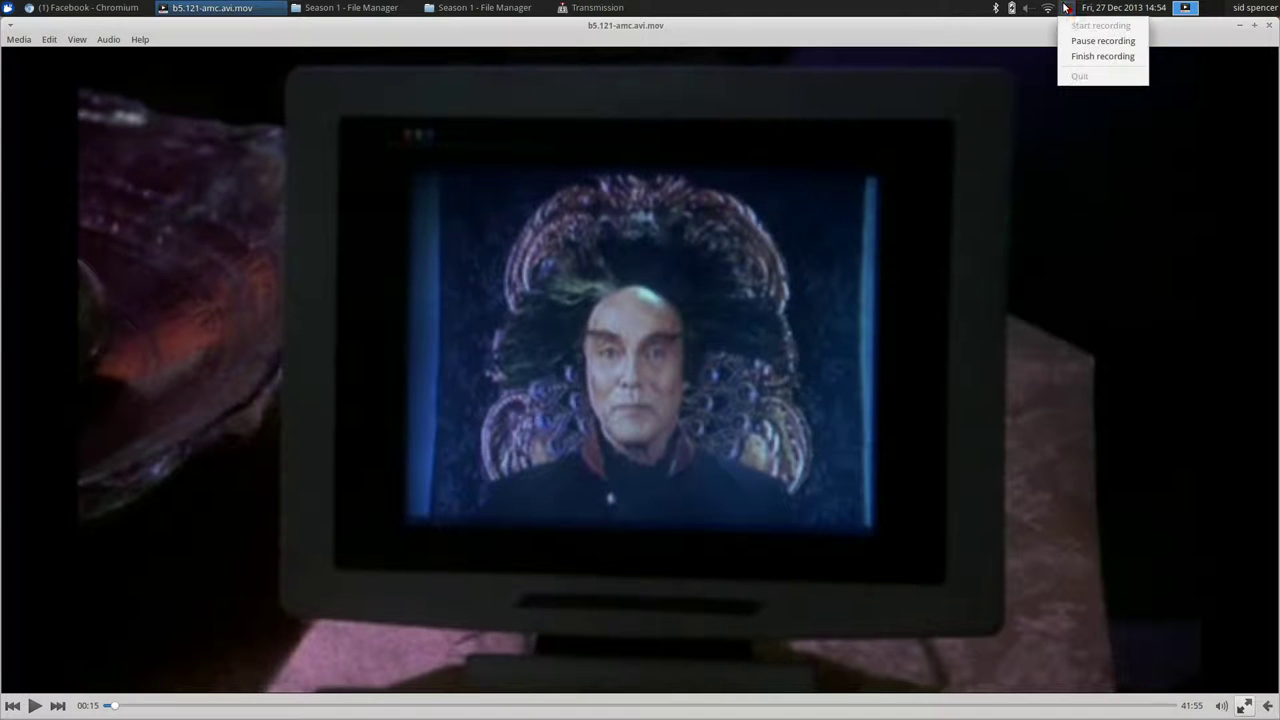